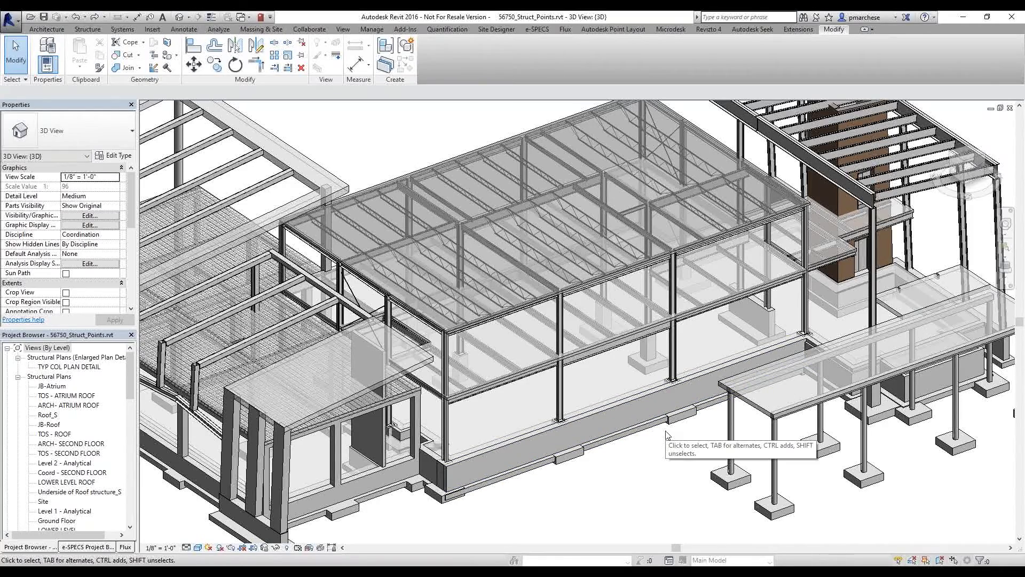
- Start a Slab Analysis from the point file 56750_Struct_Points_deform.csv, using the Control Point role for the points
shift+middle_drag(1014, 413, 632, 470)
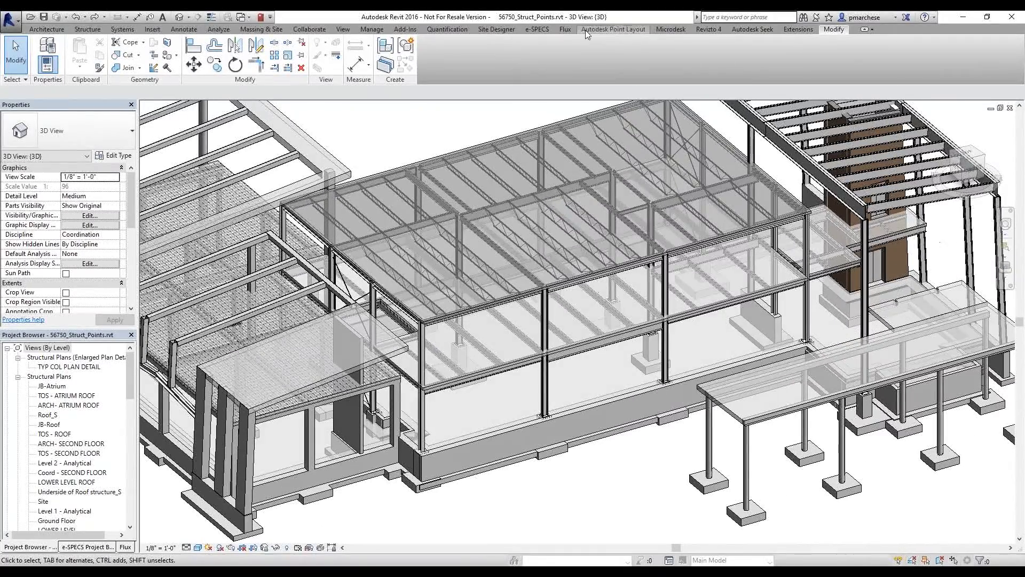
click(616, 30)
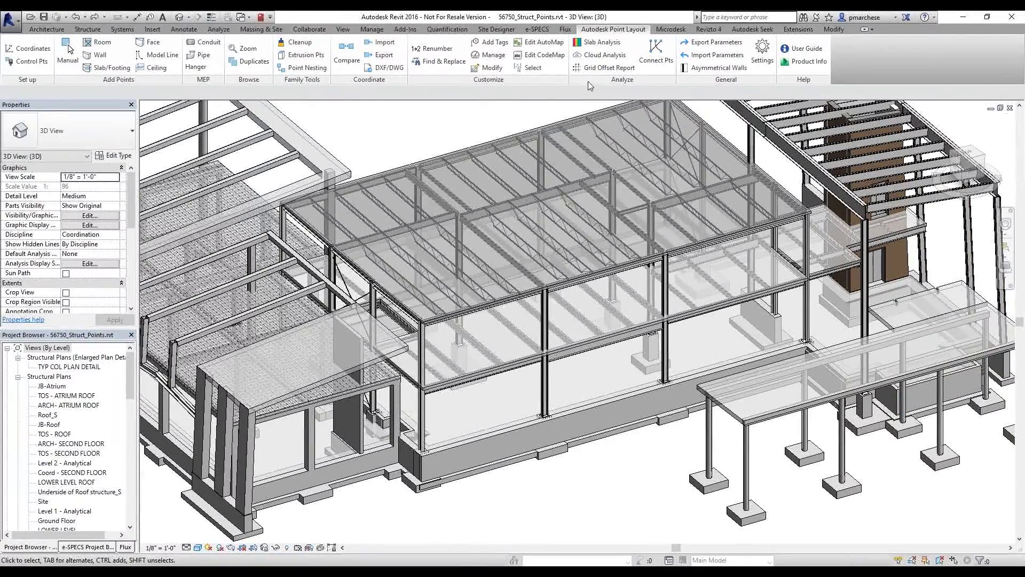
click(593, 43)
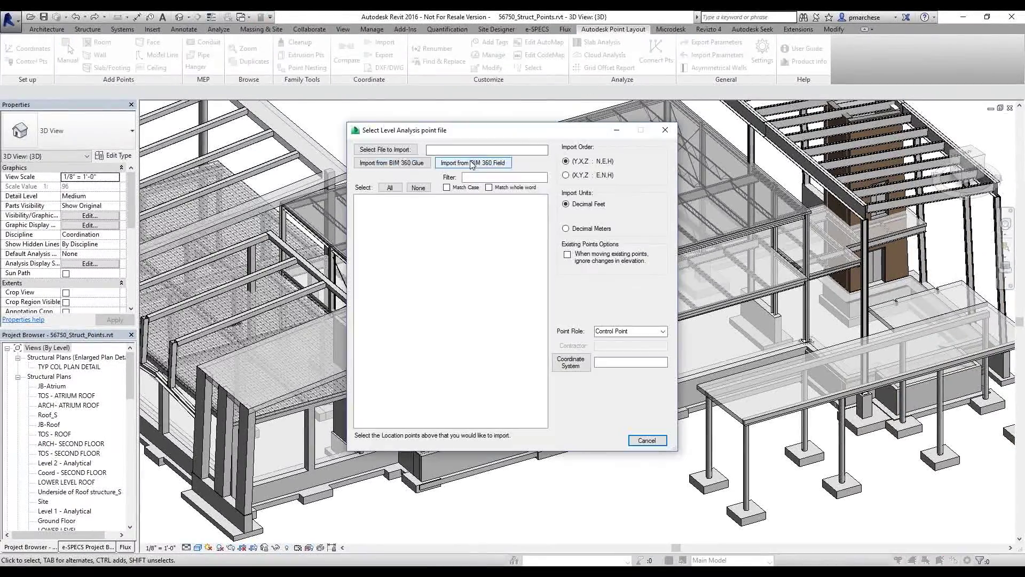
click(380, 151)
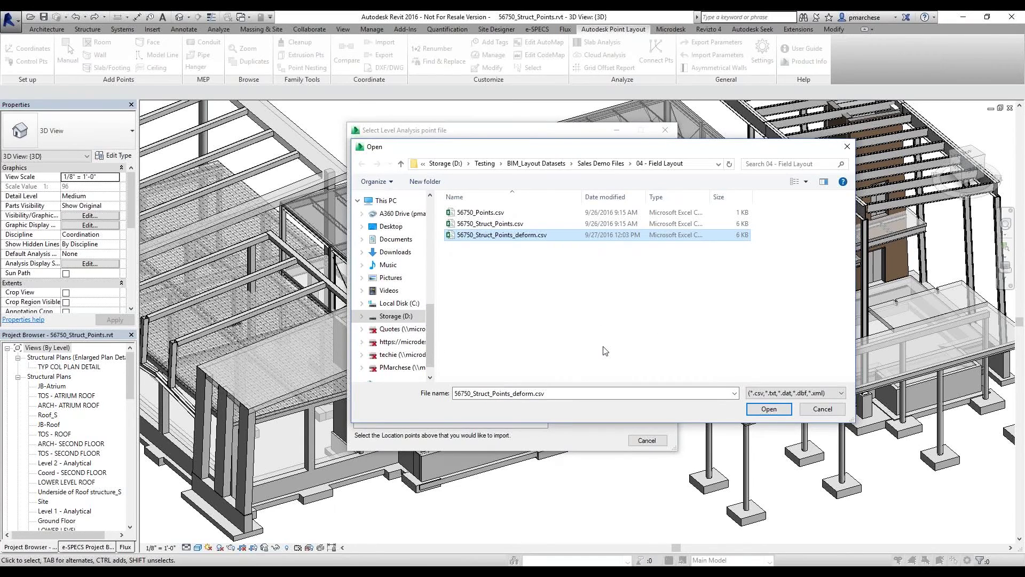
click(769, 409)
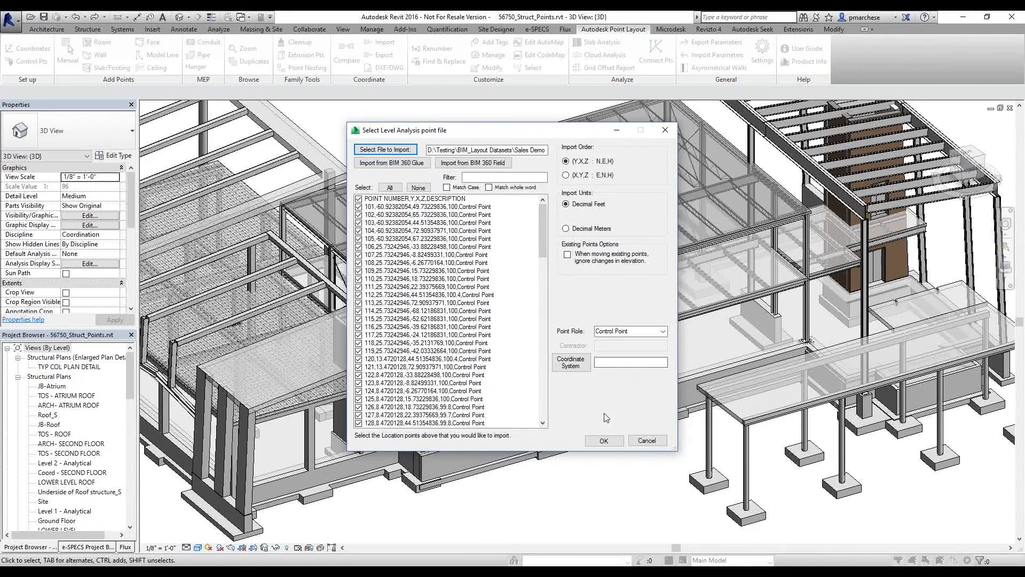
click(657, 332)
click(654, 313)
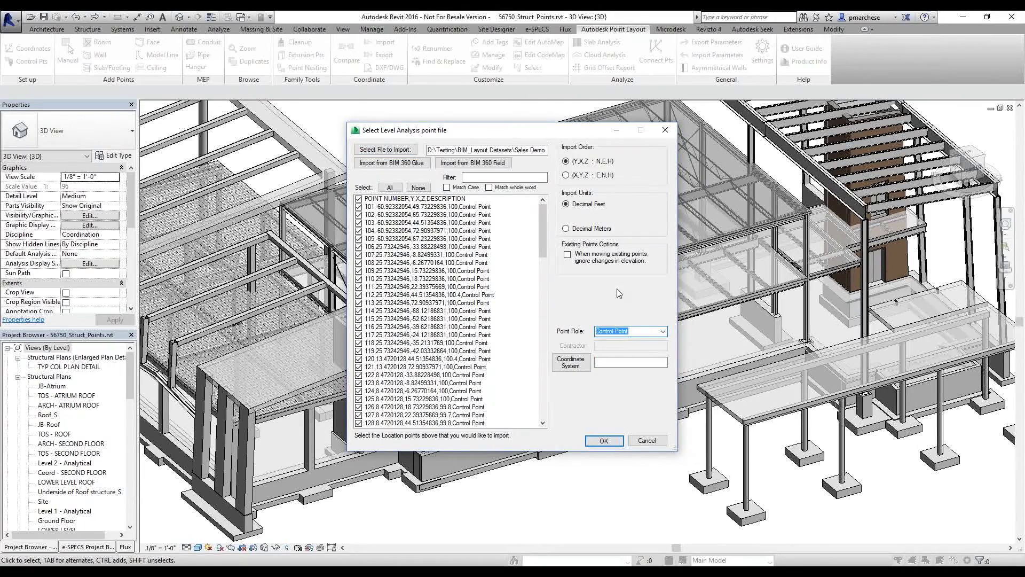
click(615, 442)
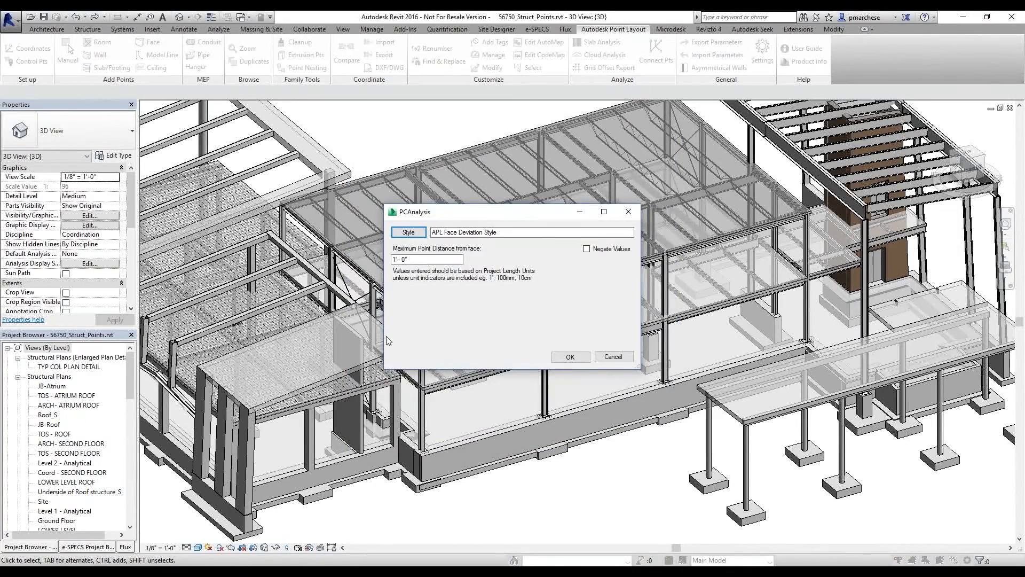
- Set the maximum point distance from face to 8" and run the analysis on the top face of the building's floor slab
click(410, 260)
drag(410, 260, 392, 260)
text(8)
click(569, 357)
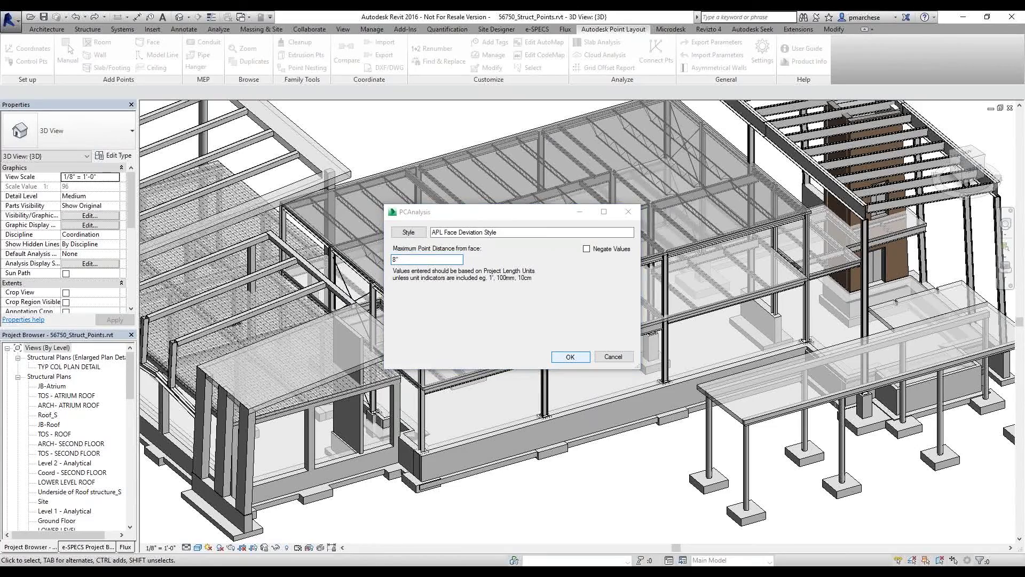
click(600, 373)
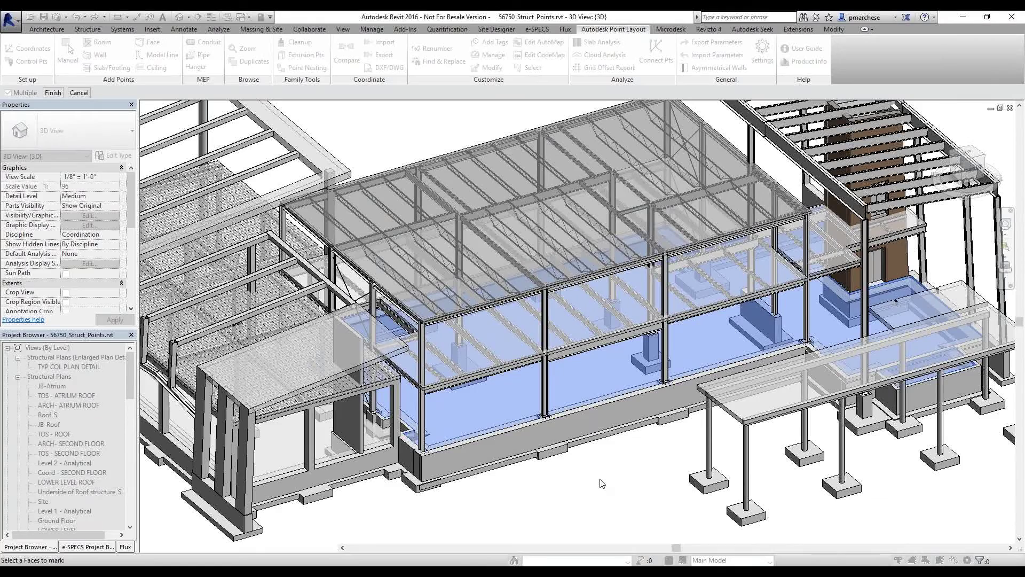
click(53, 93)
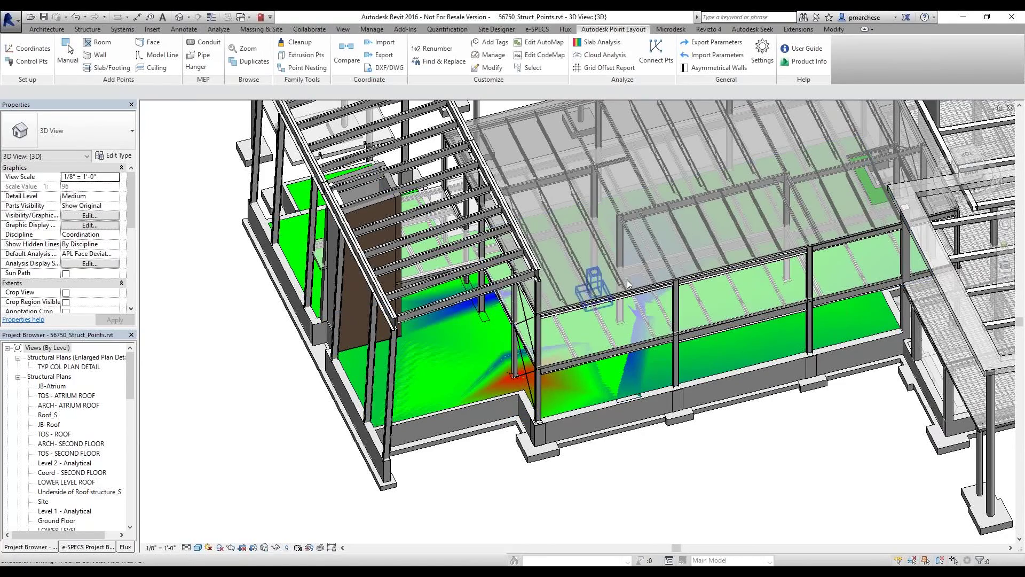
- Examine the coloured deviation results on the floor slab, selecting and then deselecting the analysis results
click(641, 382)
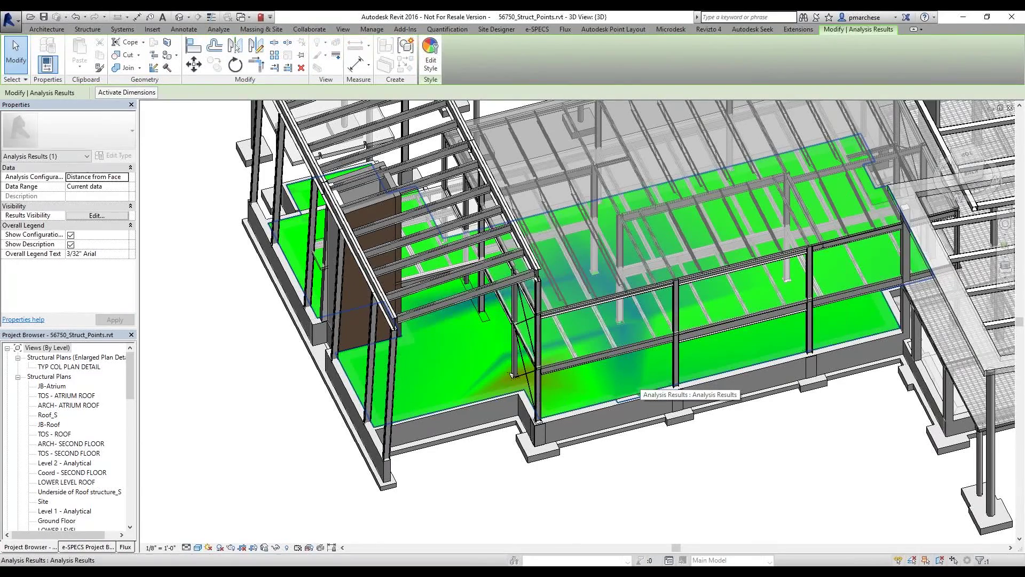
click(803, 443)
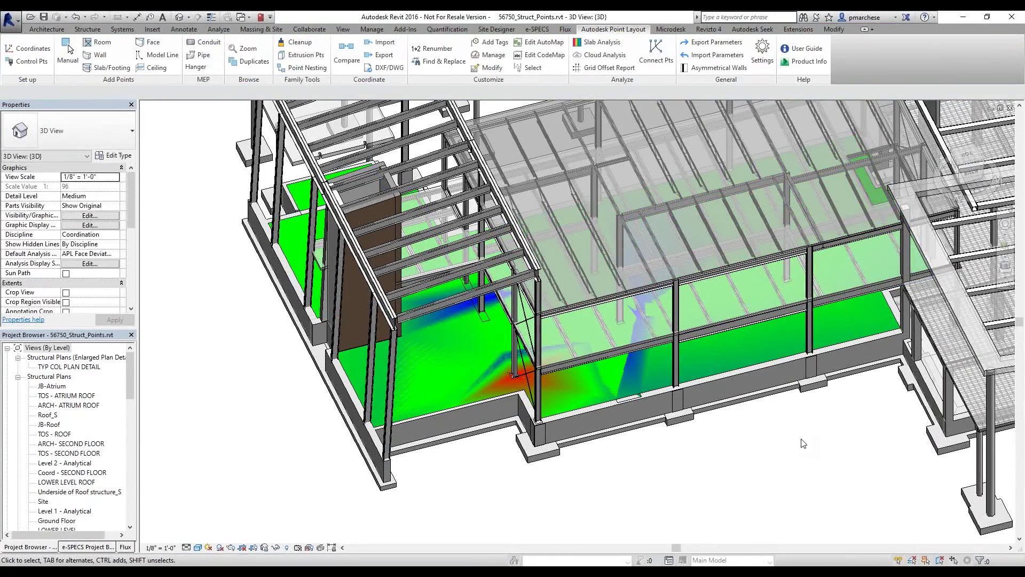
middle_drag(801, 444, 758, 451)
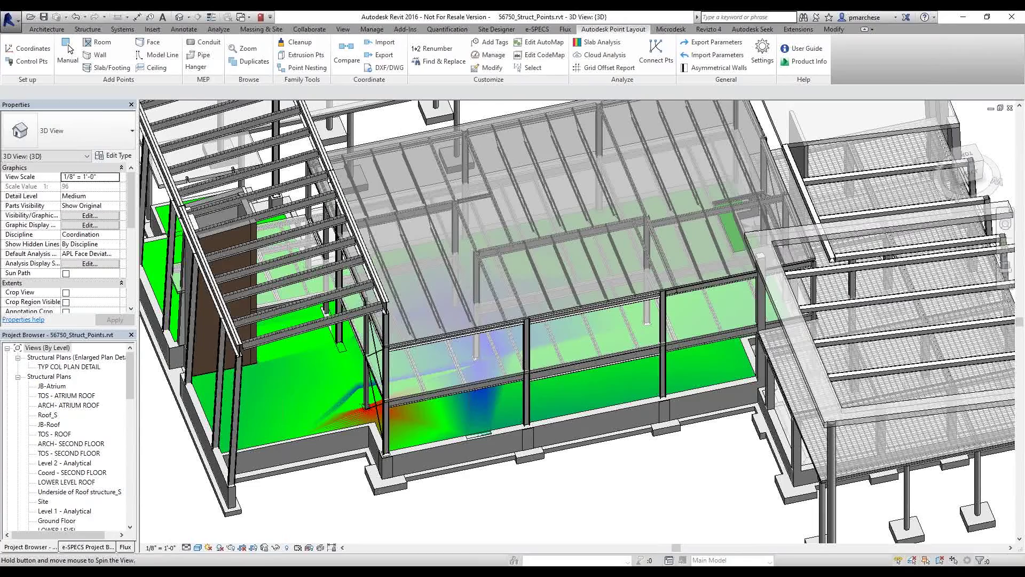
shift+middle_drag(758, 451, 553, 277)
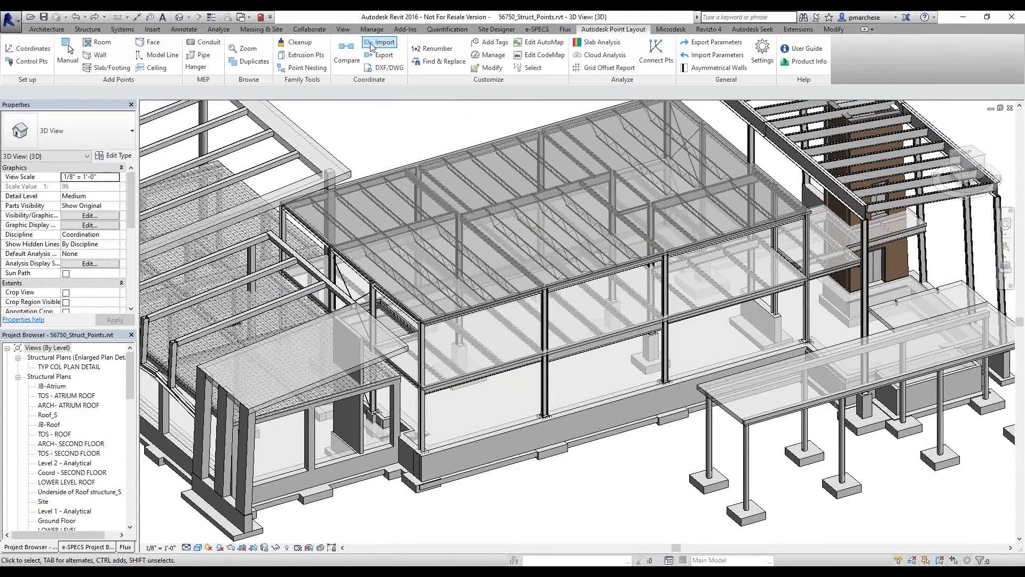
- Import the location points from 56750_Struct_Points_deform.csv into the model as control points
click(372, 45)
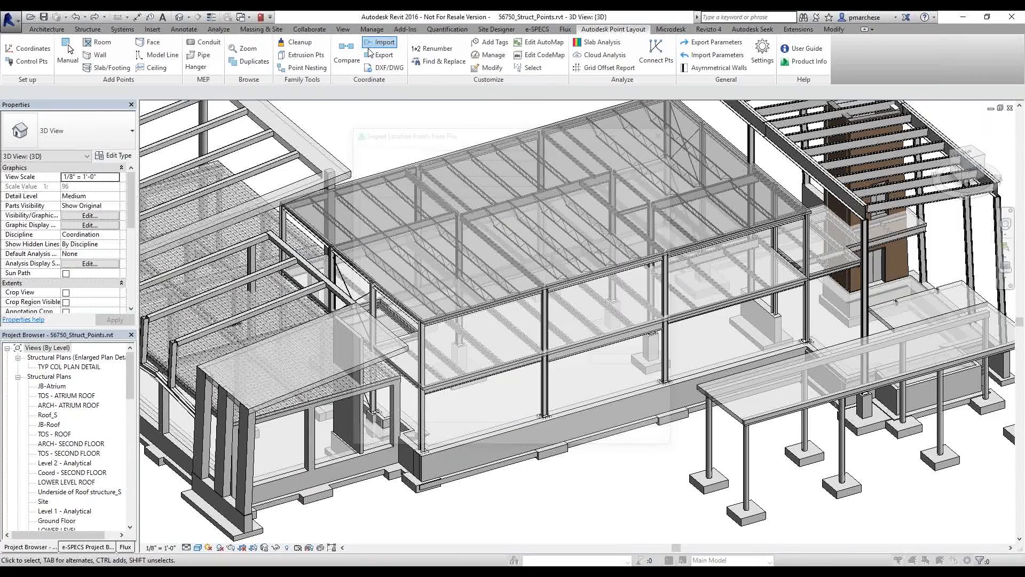
click(386, 149)
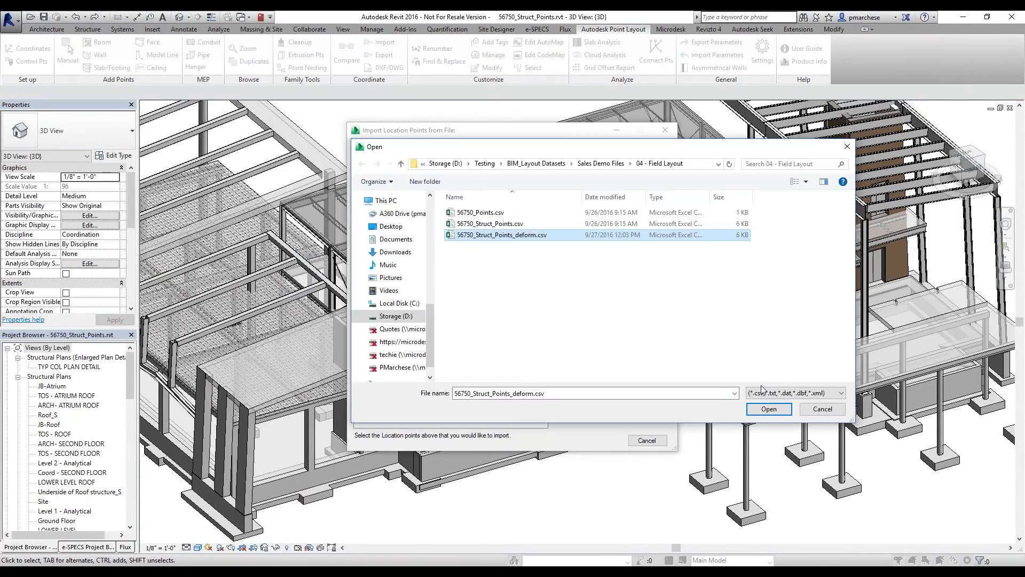
click(769, 409)
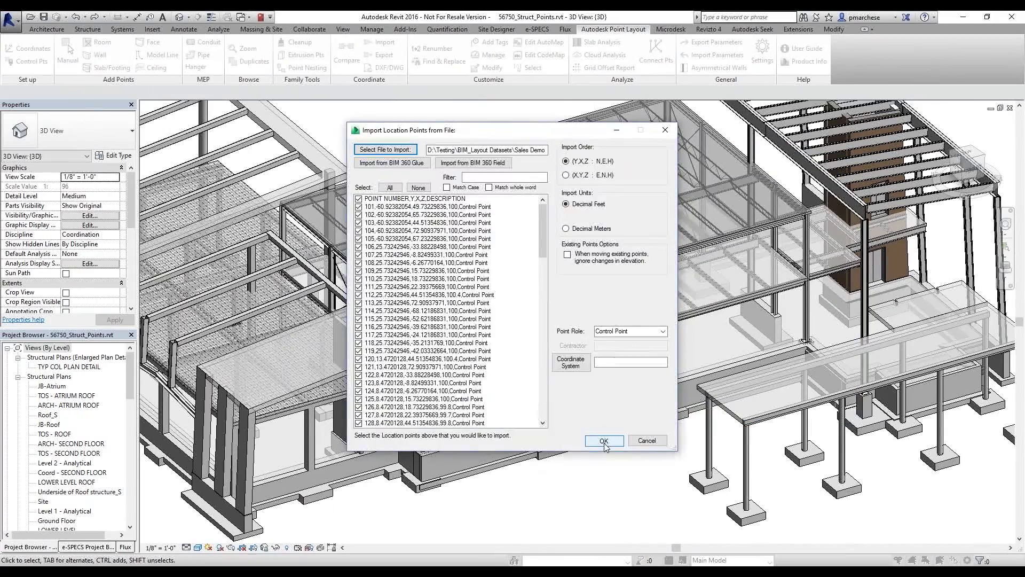
click(602, 367)
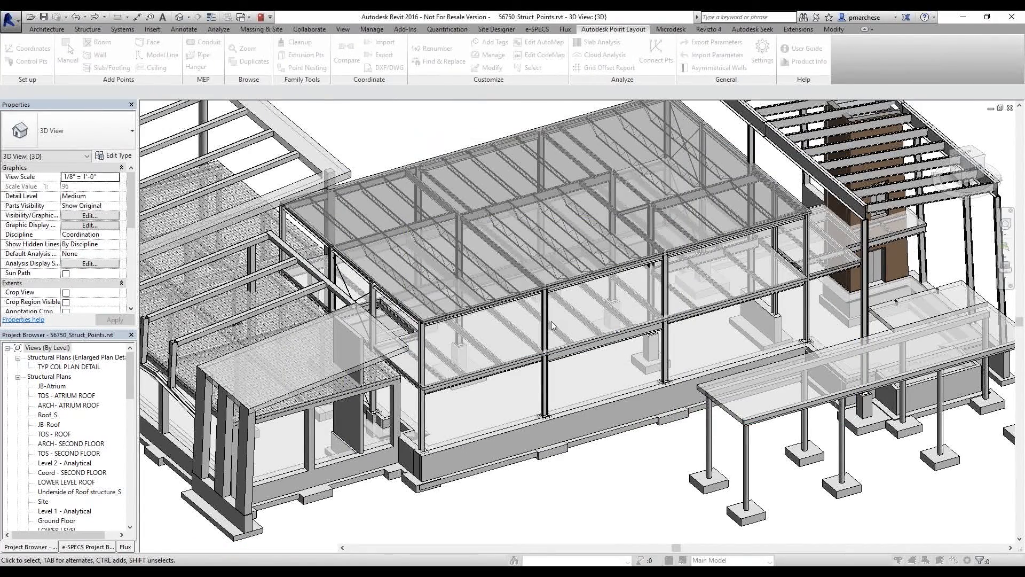
key(Return)
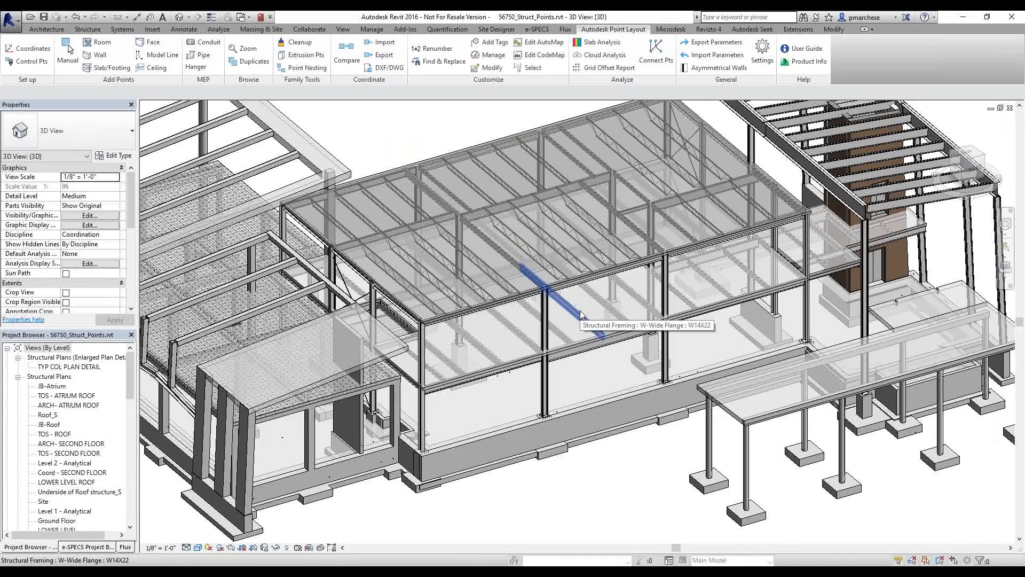
- Inspect the properties of the imported control point beside the front wall column base, including its point number and description
scroll(582, 314, up, 5)
middle_drag(581, 313, 617, 236)
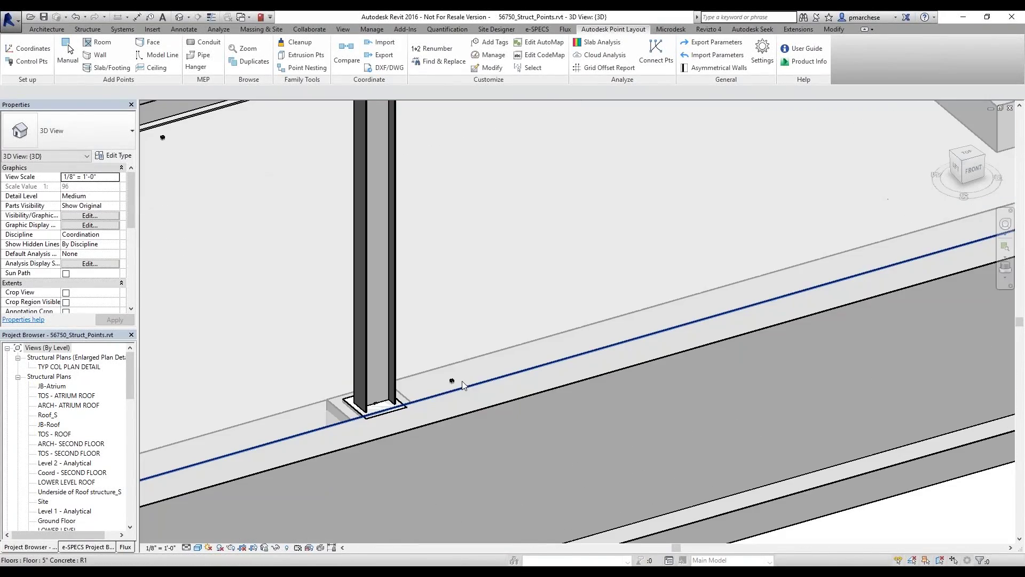
click(462, 383)
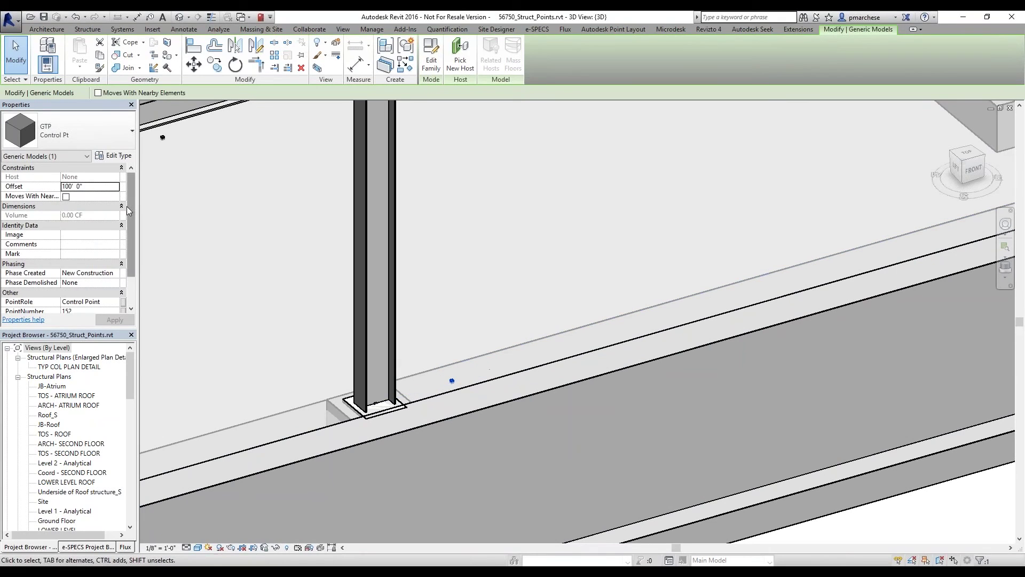
drag(130, 215, 131, 244)
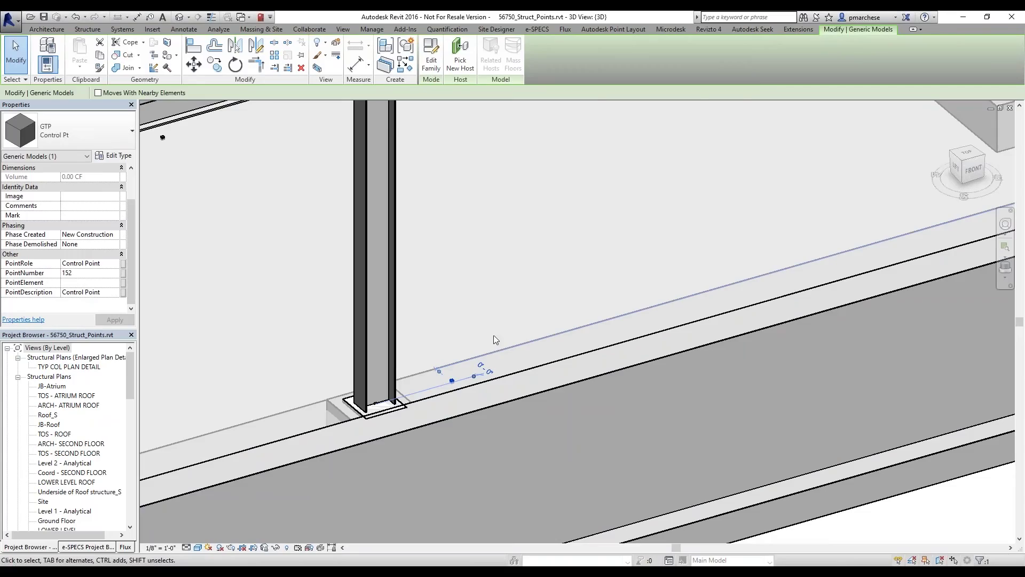
scroll(493, 334, down, 3)
scroll(493, 335, down, 5)
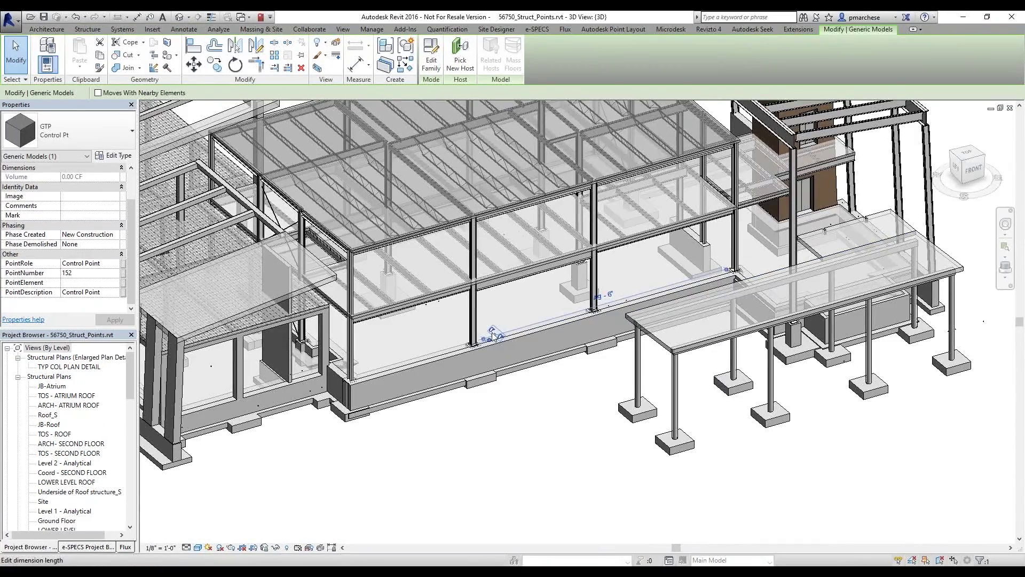
key(Escape)
- Try to add regular tags to the imported points in the 3D view
click(488, 41)
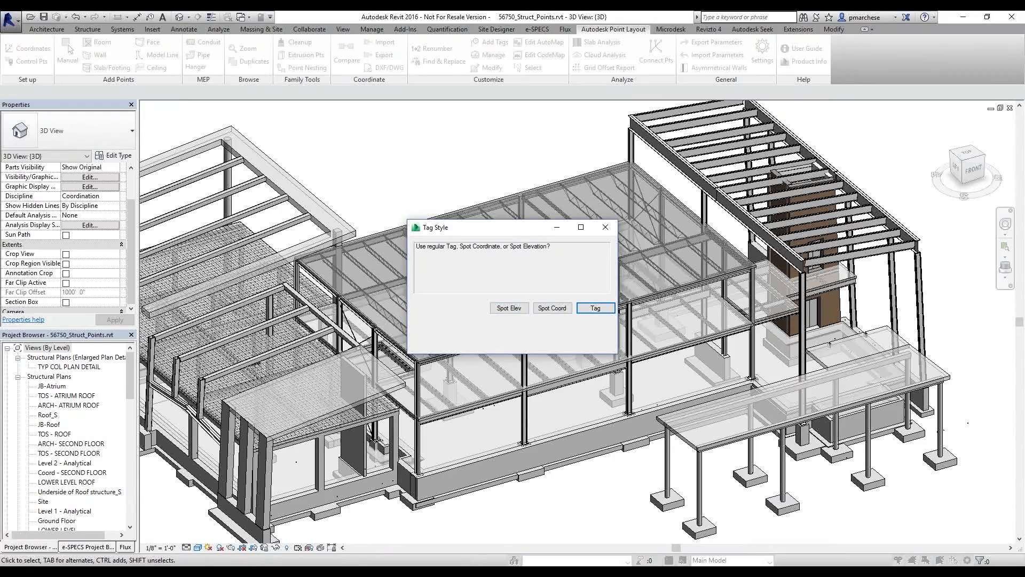
click(602, 312)
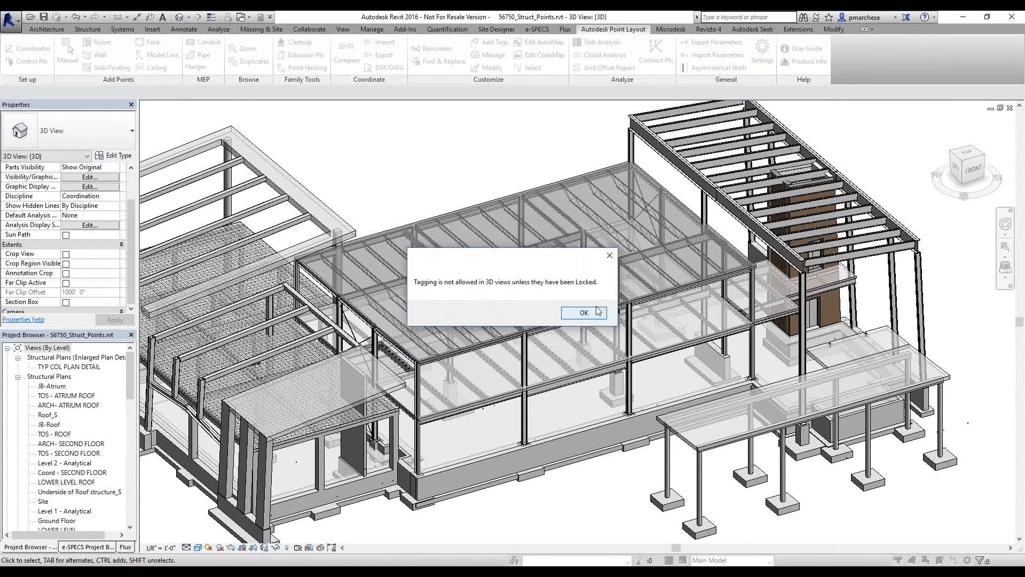
click(587, 312)
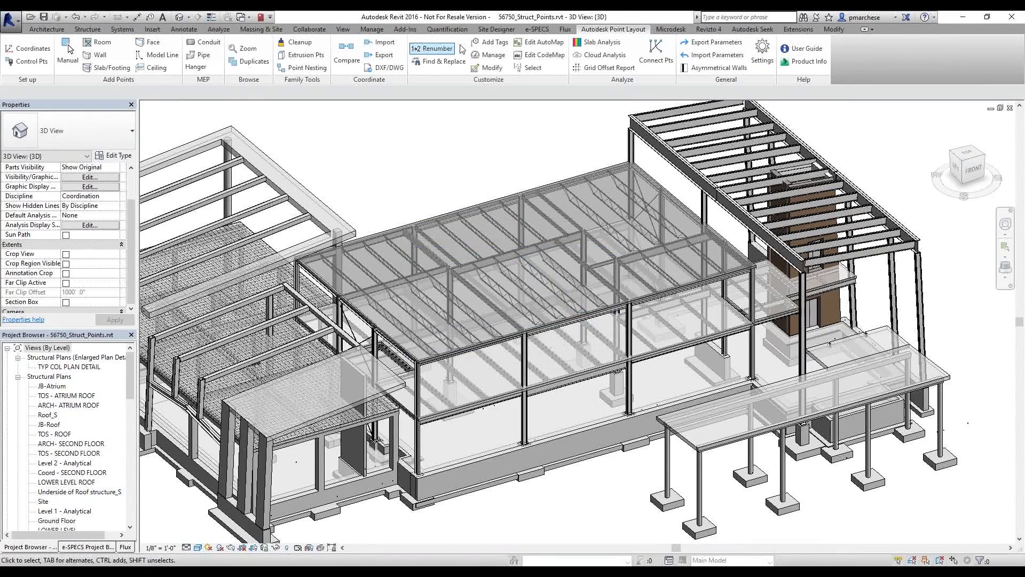
- Tag all points in the current 3D view with spot elevations
click(495, 42)
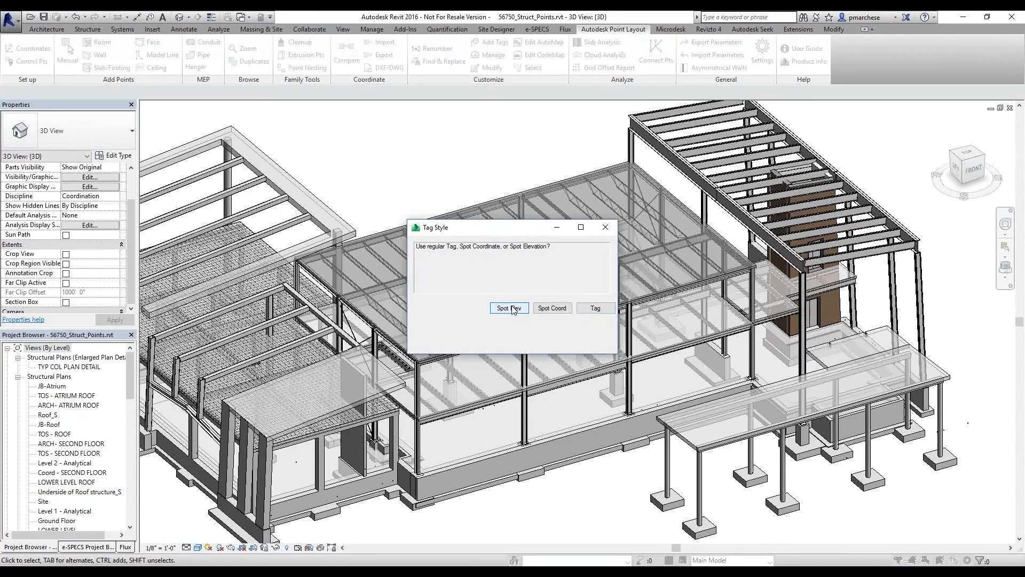
click(509, 309)
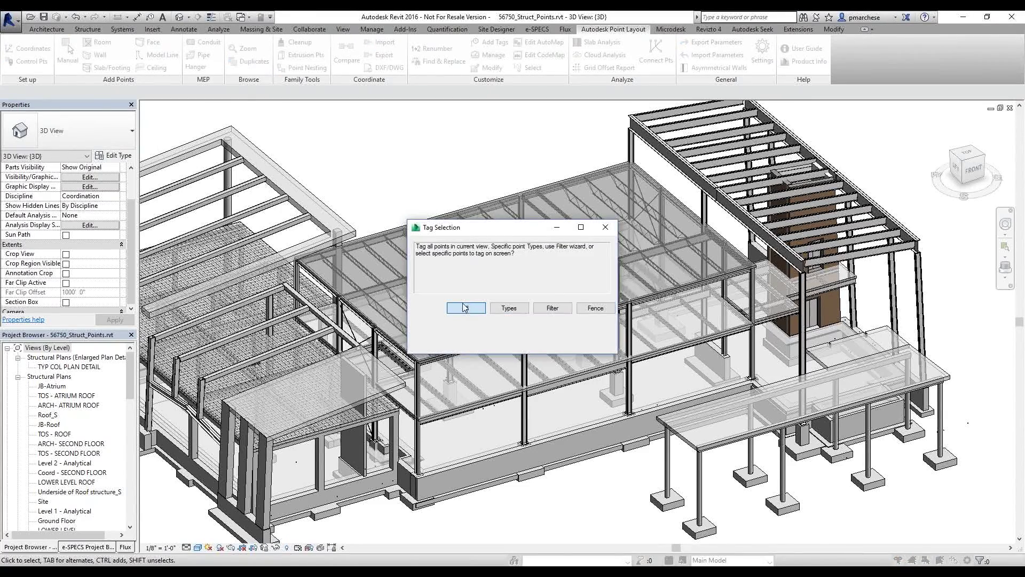
click(464, 307)
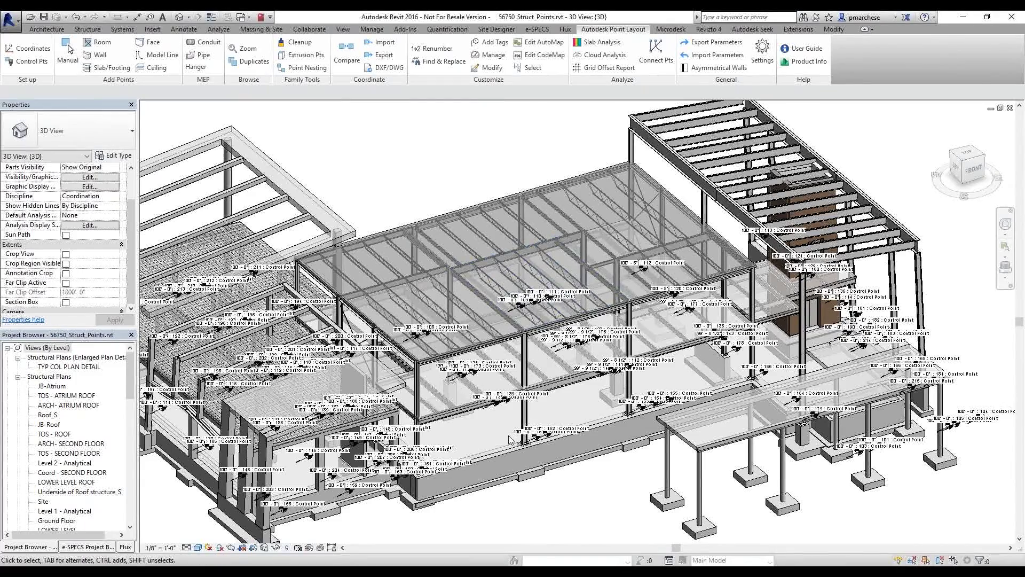
- Move the spot elevation tag of control point 152 along the front wall, clear of the tag for point 151
scroll(575, 450, up, 5)
scroll(523, 441, up, 1)
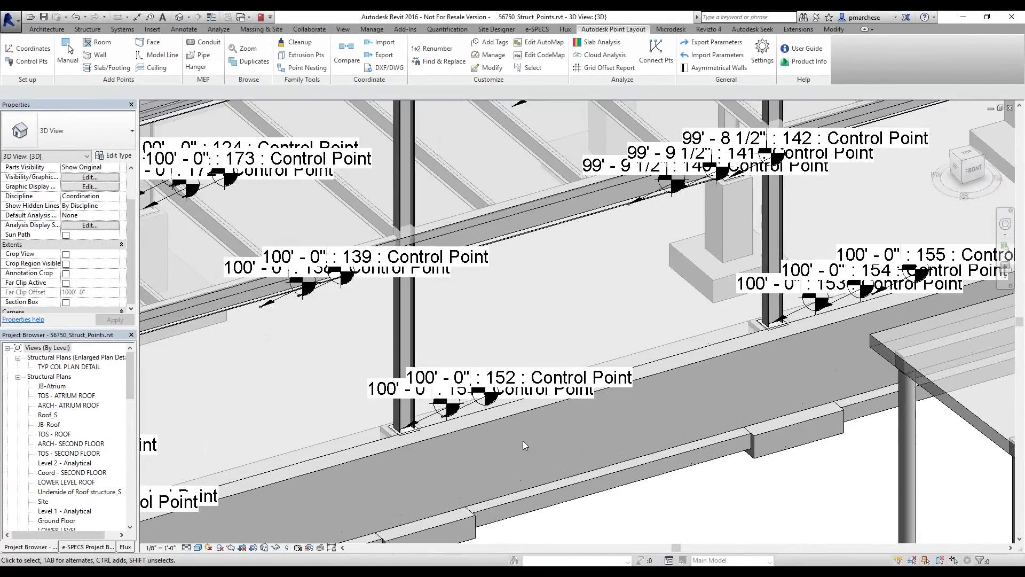
scroll(524, 441, up, 2)
click(534, 352)
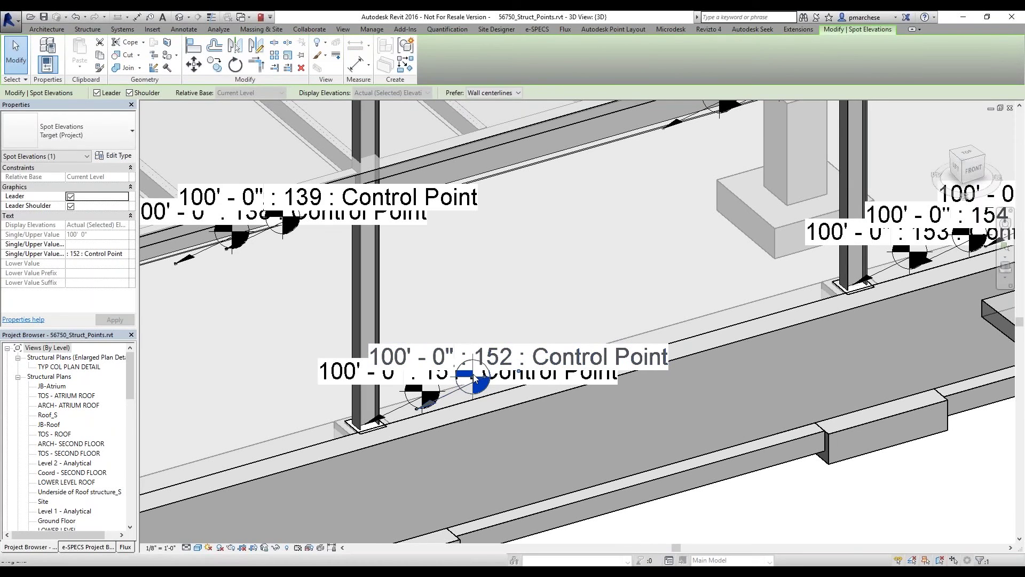
drag(475, 378, 777, 377)
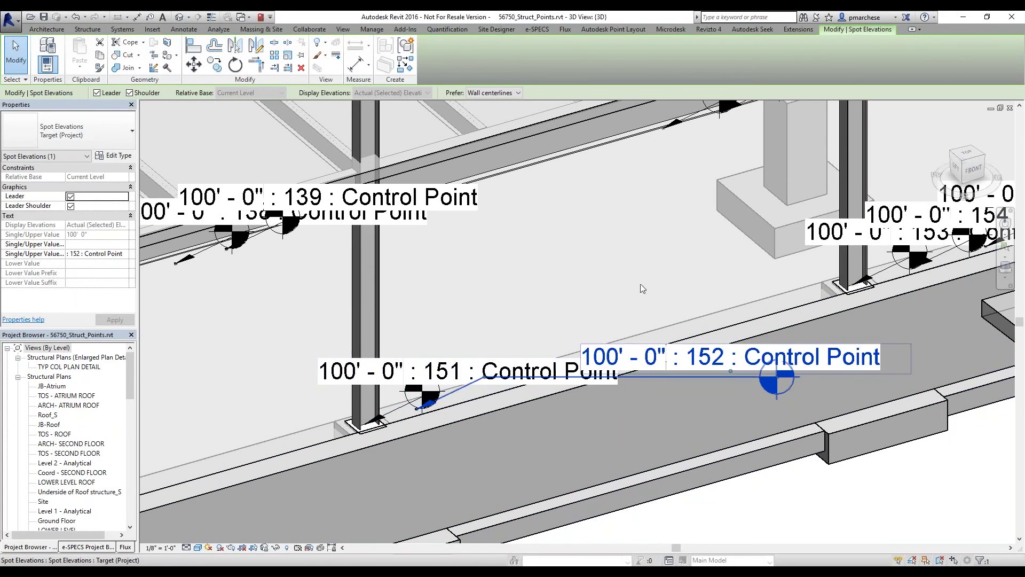
ctrl+click(415, 409)
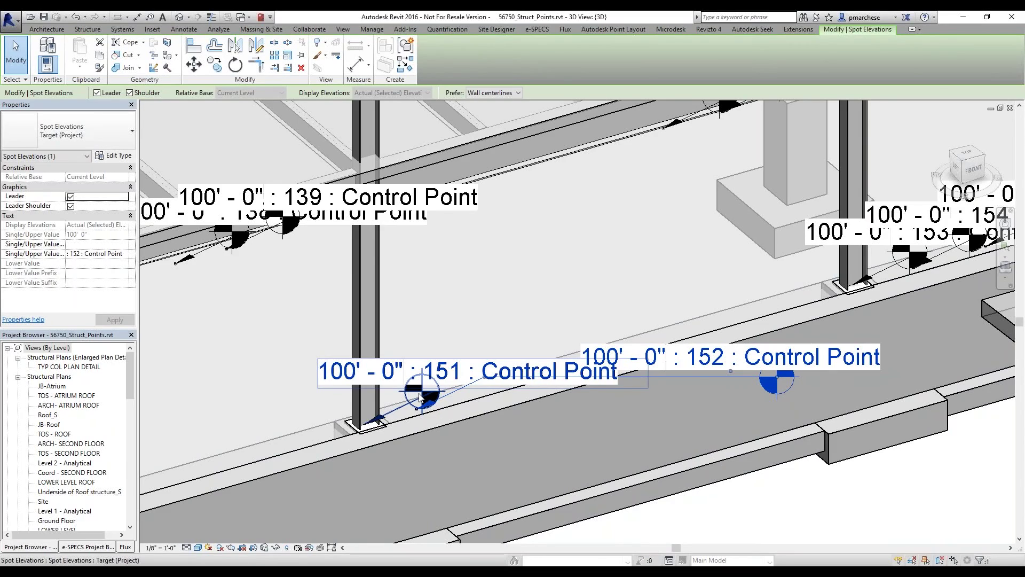
scroll(420, 398, down, 3)
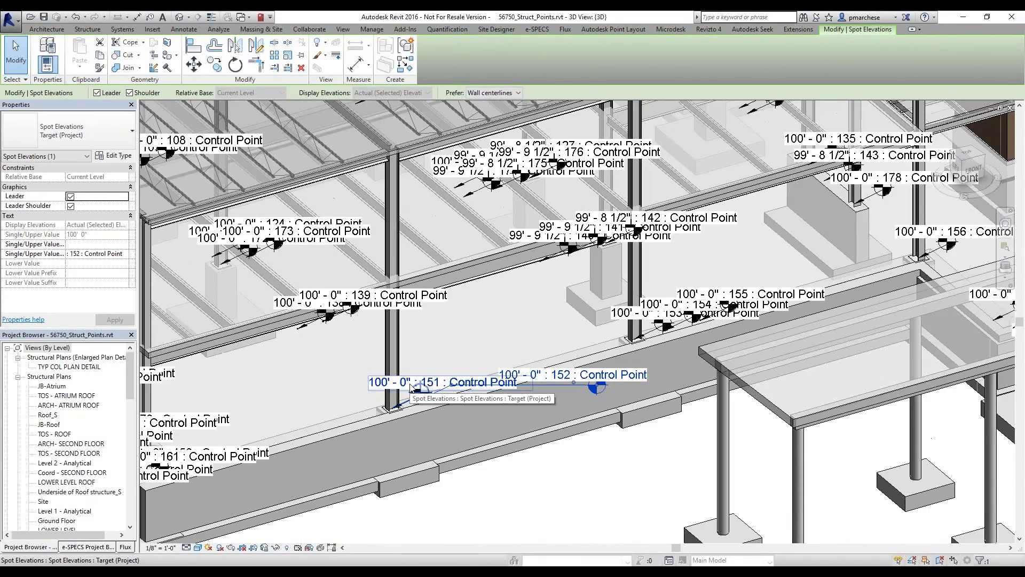